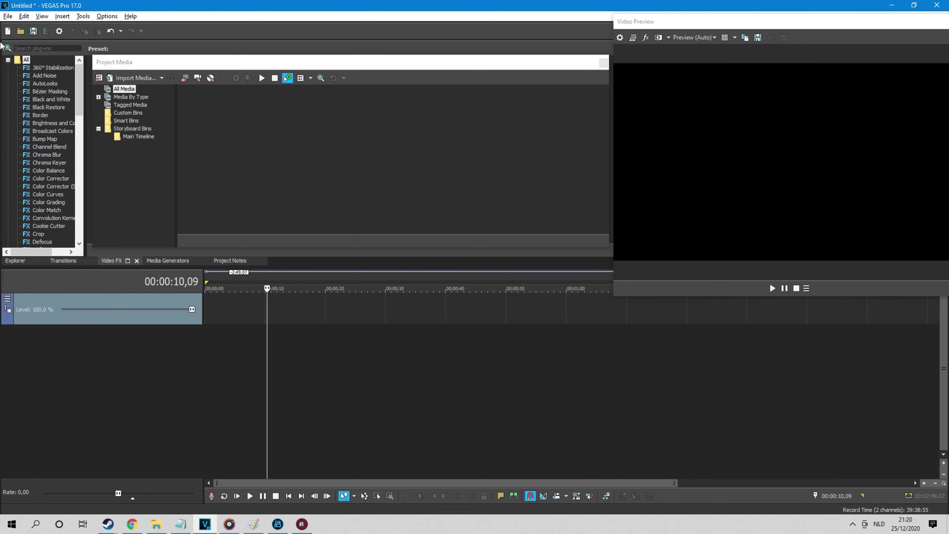
# - Locate and select testvideo.mp4 in its File Explorer folder
pyautogui.click(5, 17)
pyautogui.click(6, 18)
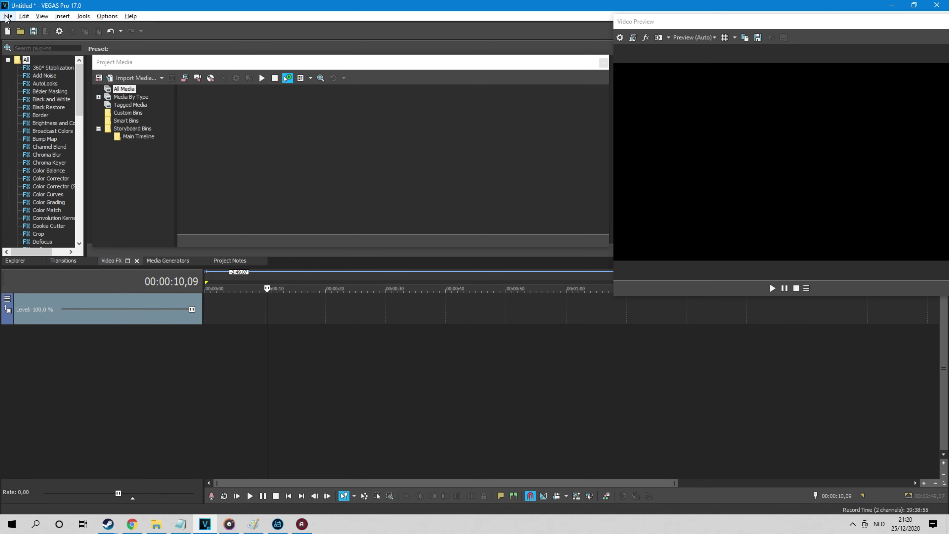
pyautogui.click(164, 523)
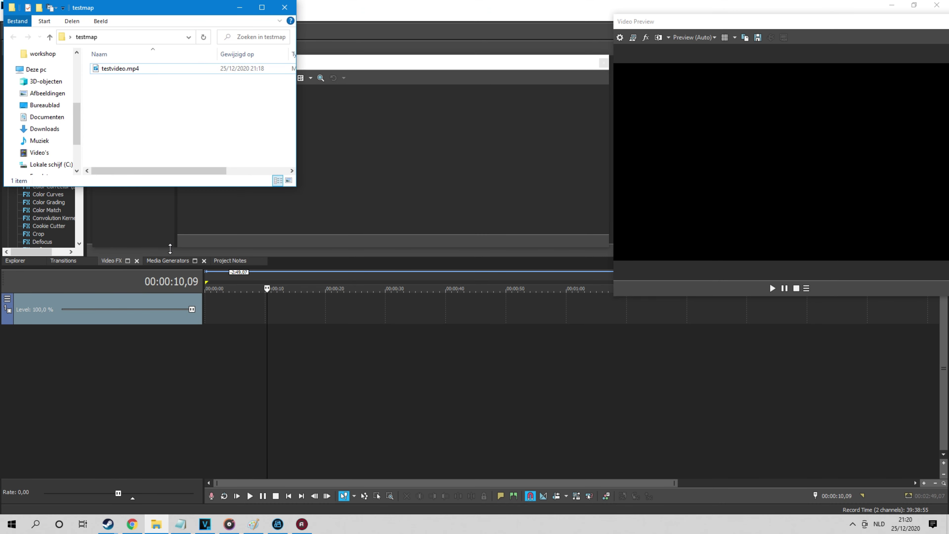
pyautogui.click(111, 69)
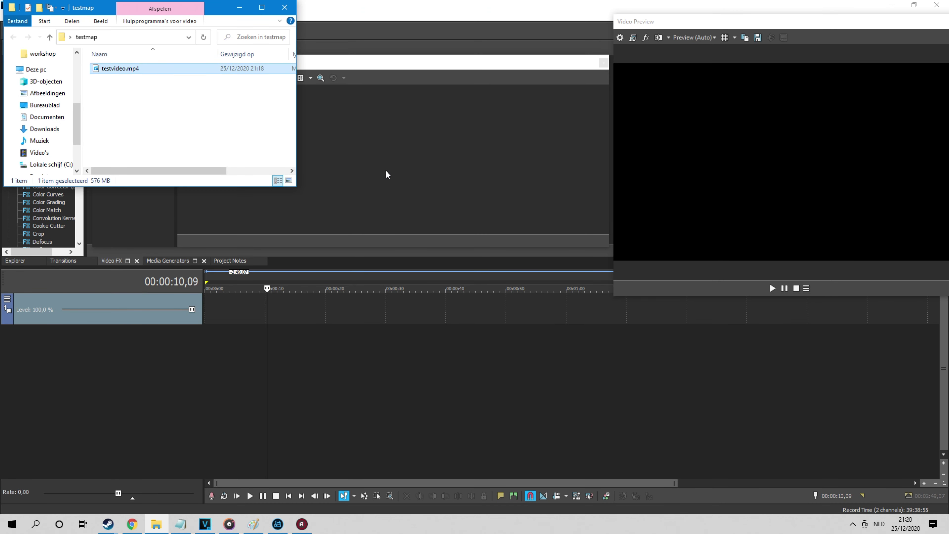
pyautogui.click(239, 9)
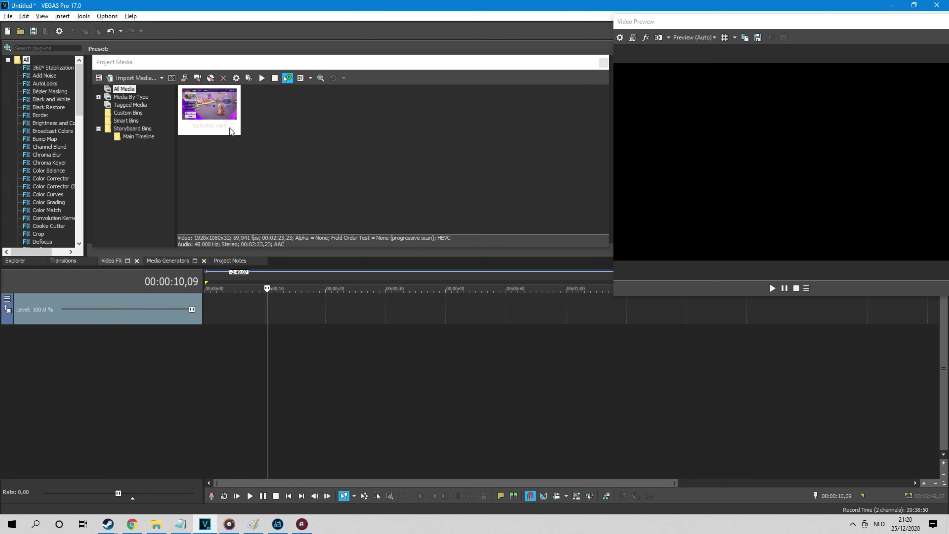
# - Drag testvideo.mp4 onto the timeline and match the project video settings to it
pyautogui.moveTo(230, 130); pyautogui.dragTo(228, 200)
pyautogui.moveTo(218, 316); pyautogui.dragTo(201, 314)
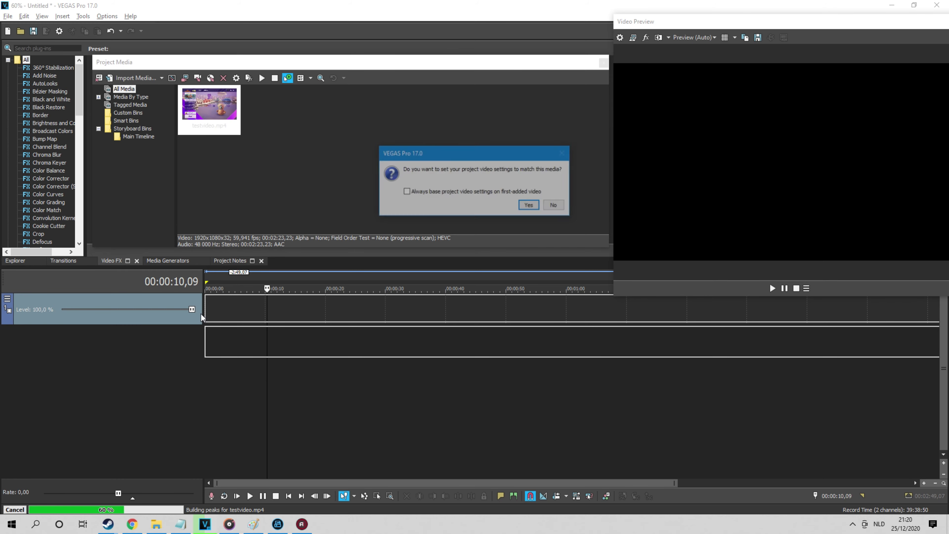
pyautogui.click(529, 206)
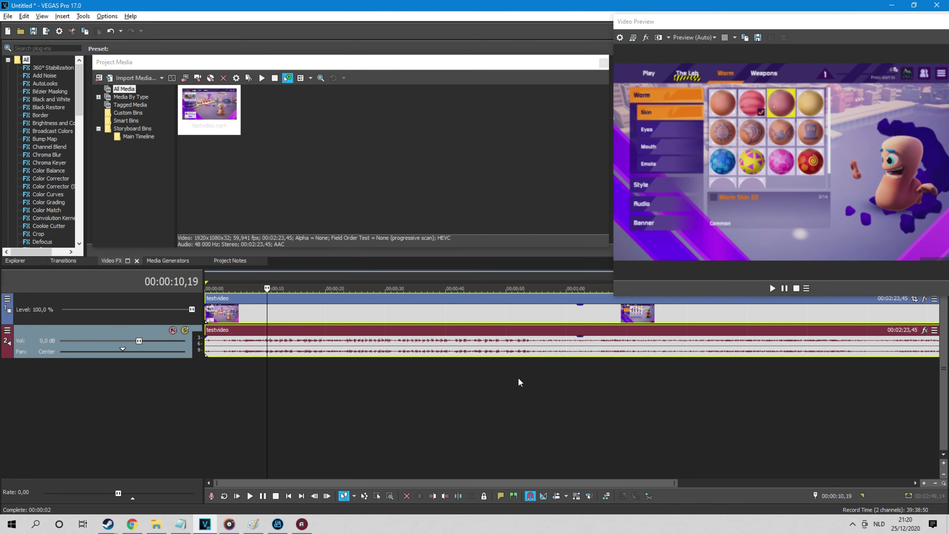
# - Preview the testvideo clip by playing it and stopping playback
pyautogui.scroll(-2, 516, 382)
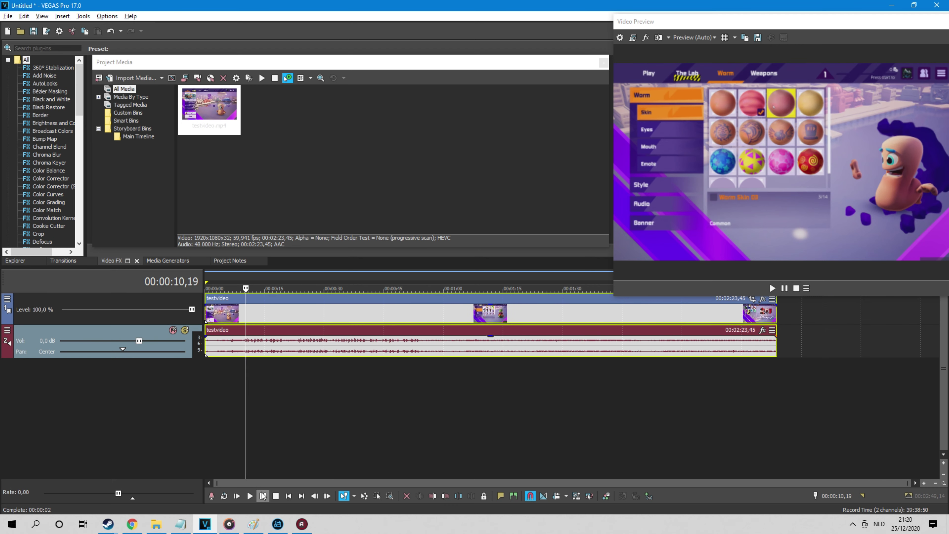
pyautogui.click(254, 495)
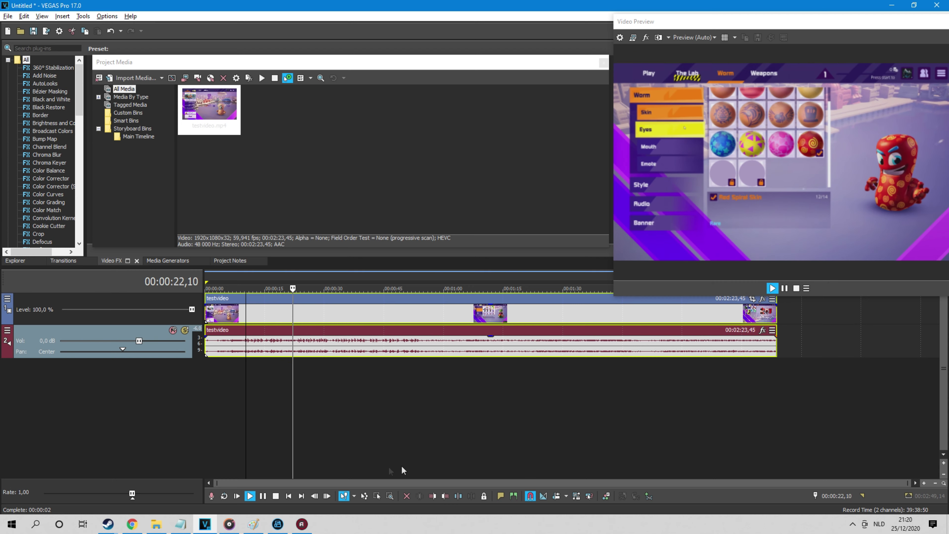
pyautogui.click(278, 495)
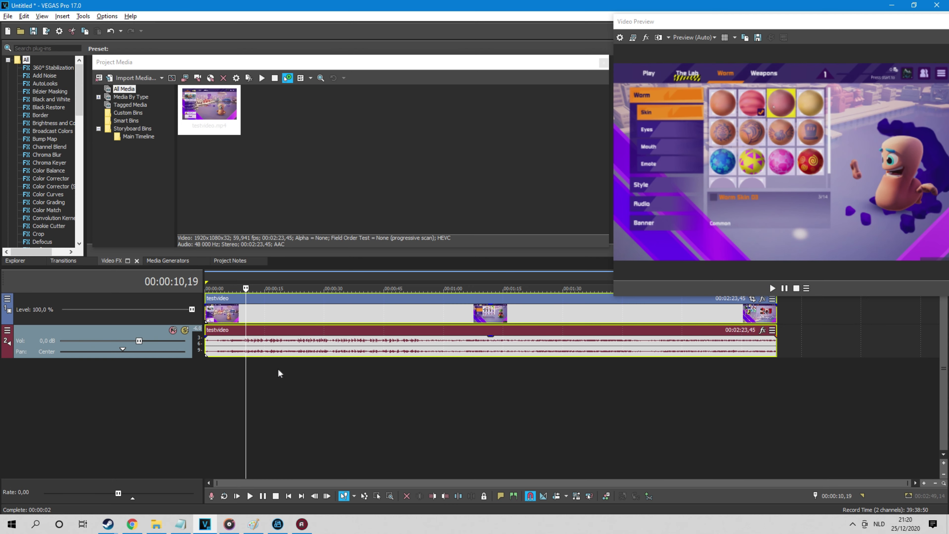
# - Return the playhead to the start, clear a trial time selection, and launch Movavi Video Converter
pyautogui.click(205, 382)
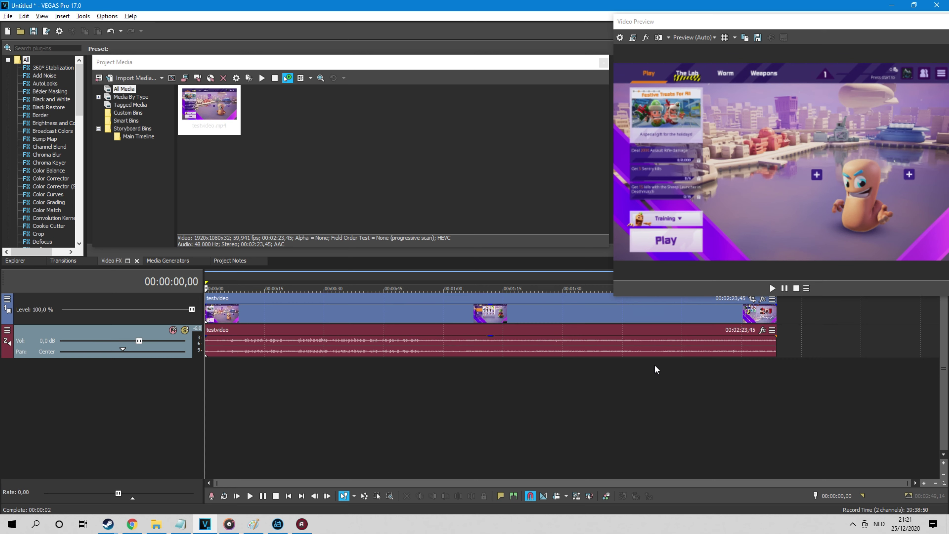
pyautogui.moveTo(726, 381); pyautogui.dragTo(379, 387)
pyautogui.moveTo(720, 385); pyautogui.dragTo(872, 404)
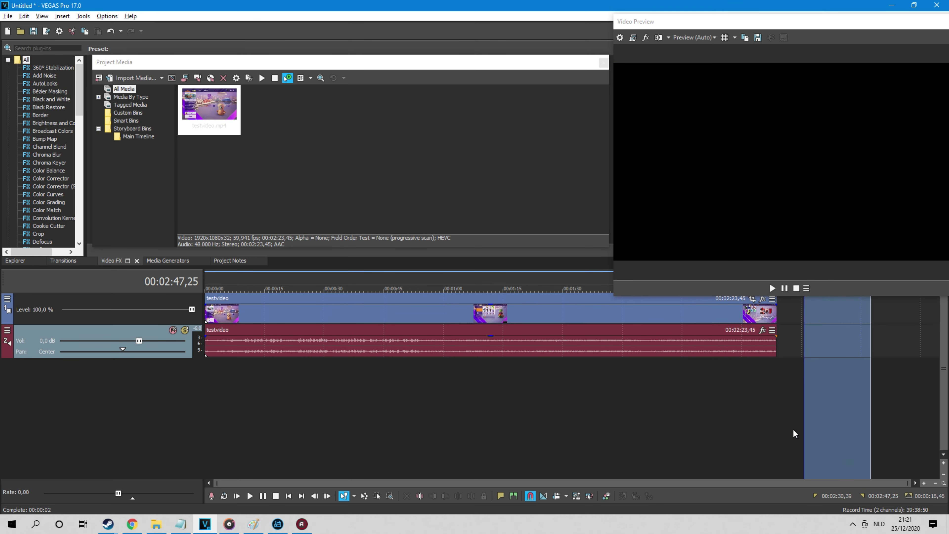
pyautogui.click(793, 433)
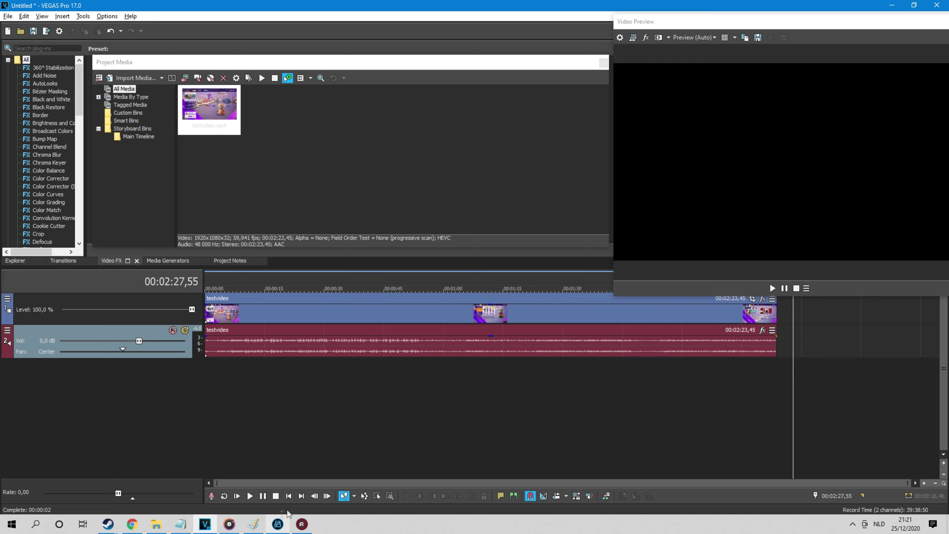
pyautogui.click(277, 524)
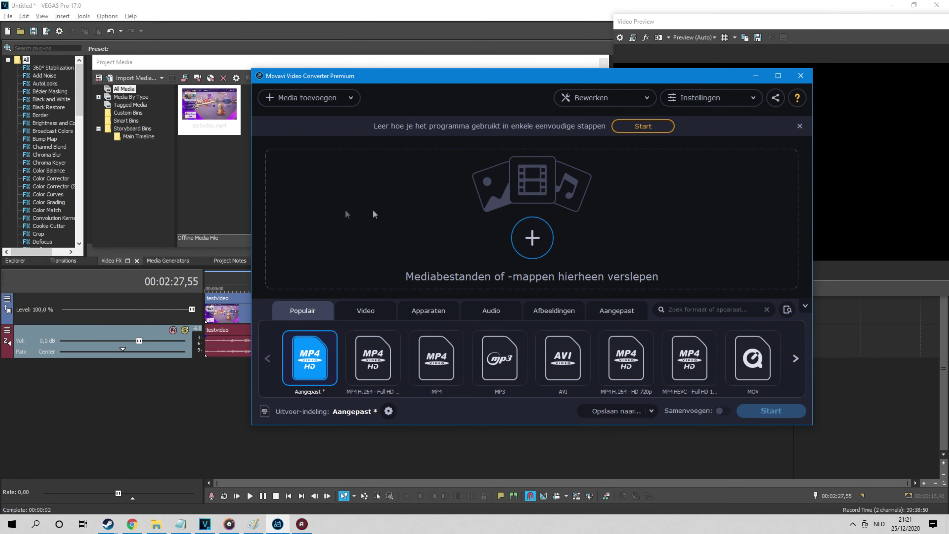
# - Add testvideo.mp4 to Movavi Video Converter from its folder
pyautogui.click(156, 523)
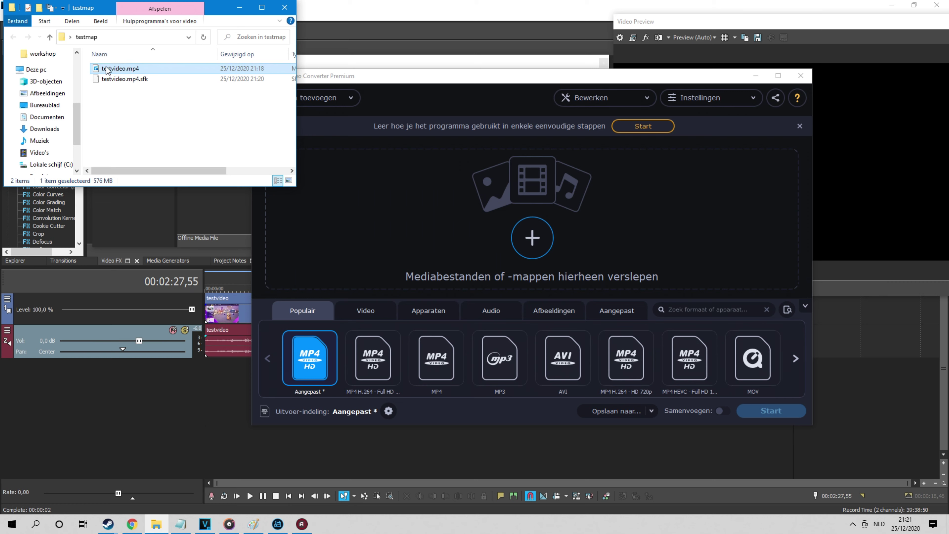
pyautogui.moveTo(107, 70); pyautogui.dragTo(433, 177)
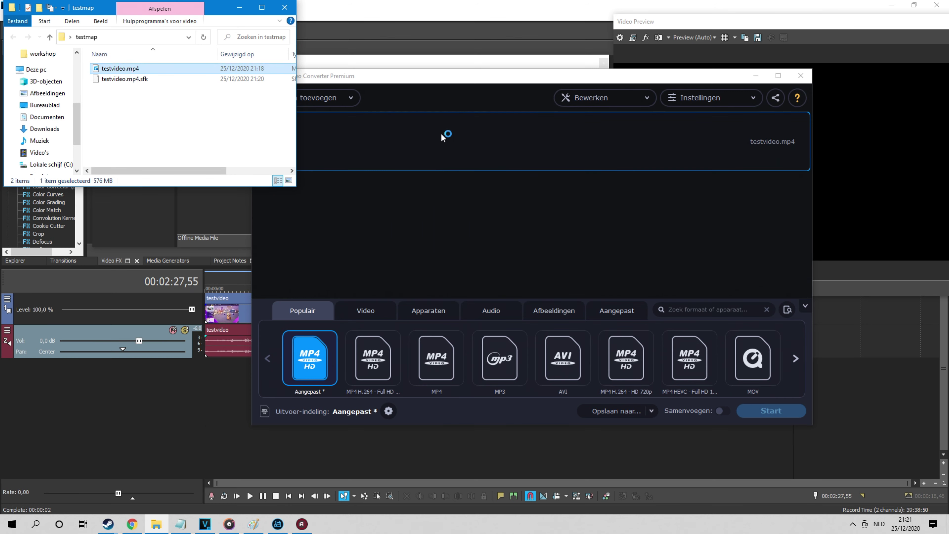
pyautogui.click(242, 8)
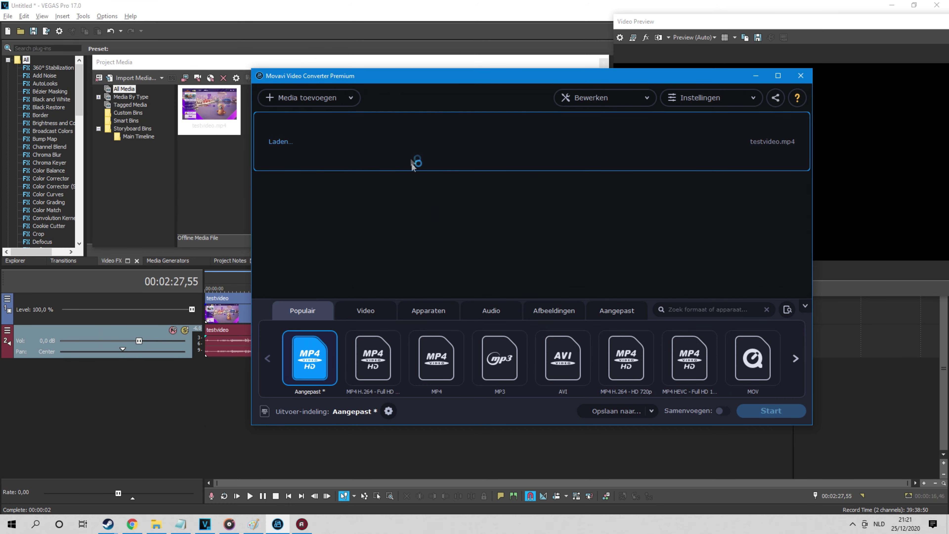
# - Set the MP4 output frame size to 1/2 origineel and start converting
pyautogui.click(390, 411)
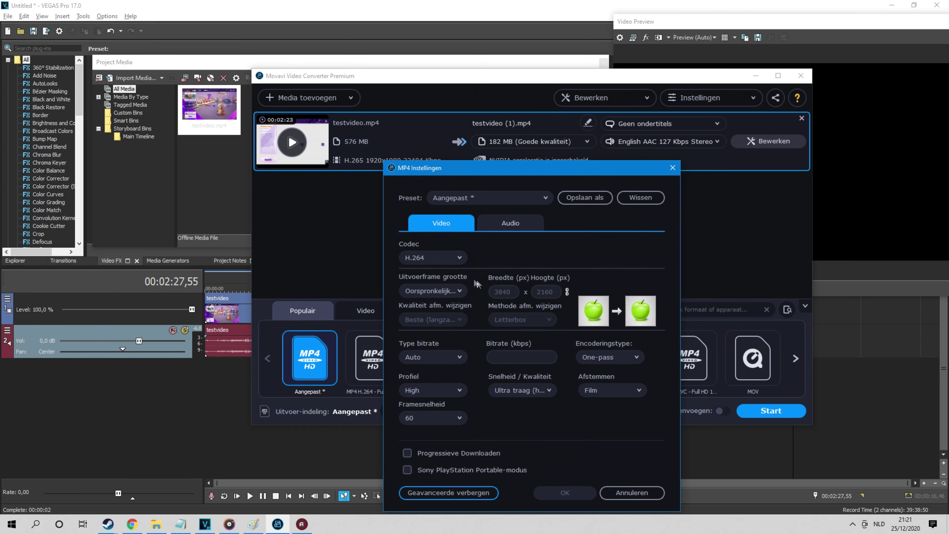
pyautogui.click(436, 290)
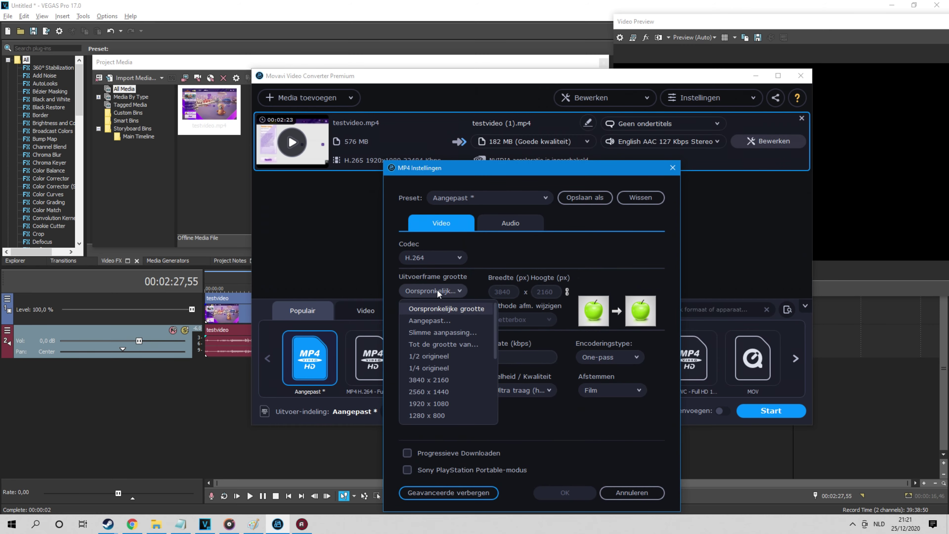
pyautogui.click(450, 357)
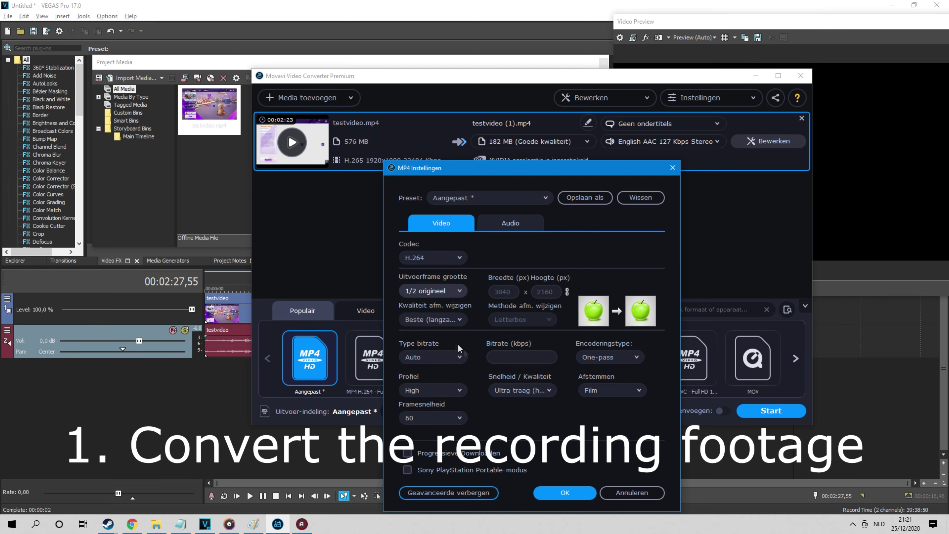
pyautogui.click(567, 493)
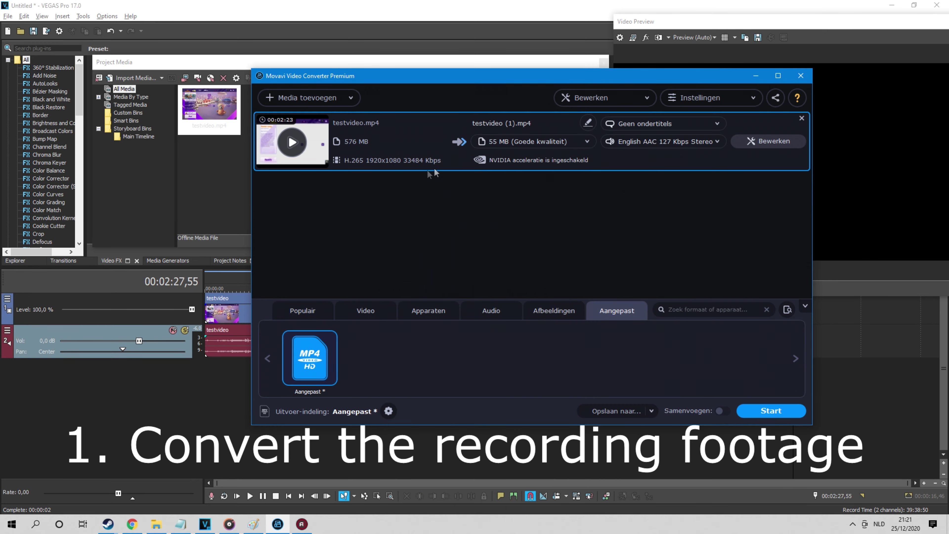
pyautogui.click(769, 410)
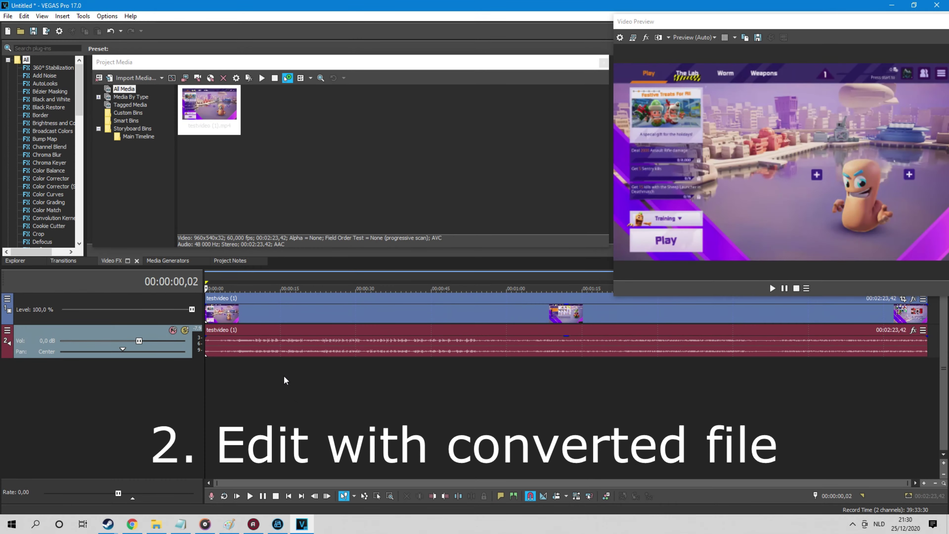
# - Split the converted clip at about 0:15 and 1:00
pyautogui.click(284, 377)
pyautogui.press('s')
pyautogui.click(508, 382)
pyautogui.press('s')
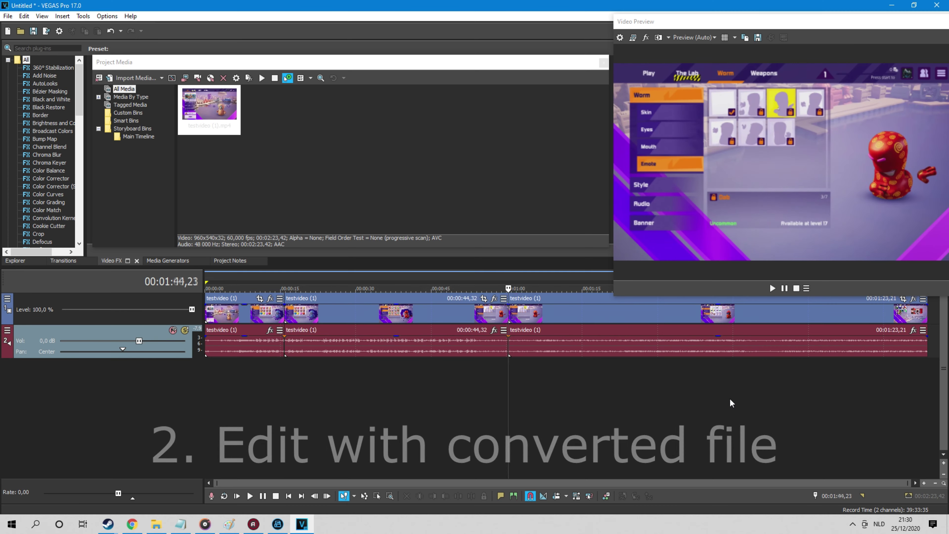
pyautogui.click(731, 401)
# - Move the middle event onto new tracks below and save the project as test.veg
pyautogui.click(368, 343)
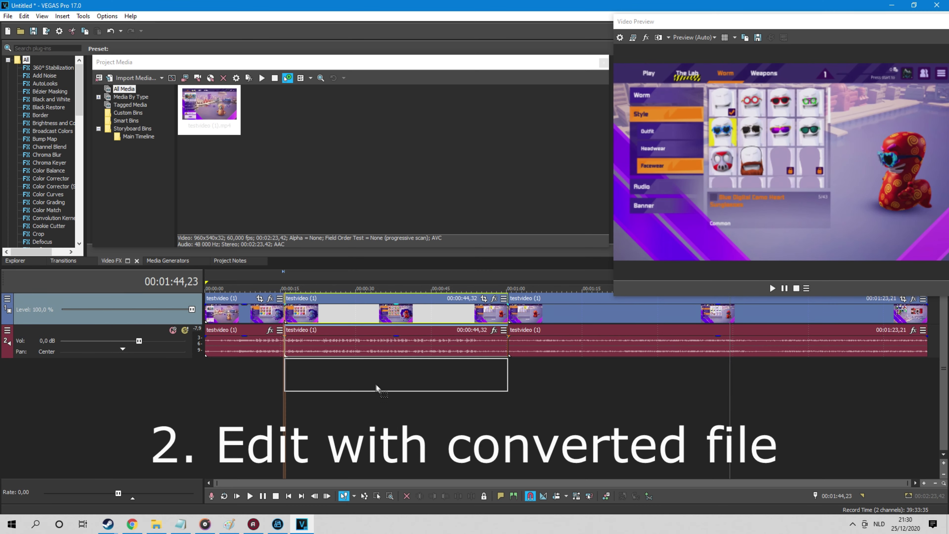
pyautogui.moveTo(375, 384); pyautogui.dragTo(378, 387)
pyautogui.click(379, 411)
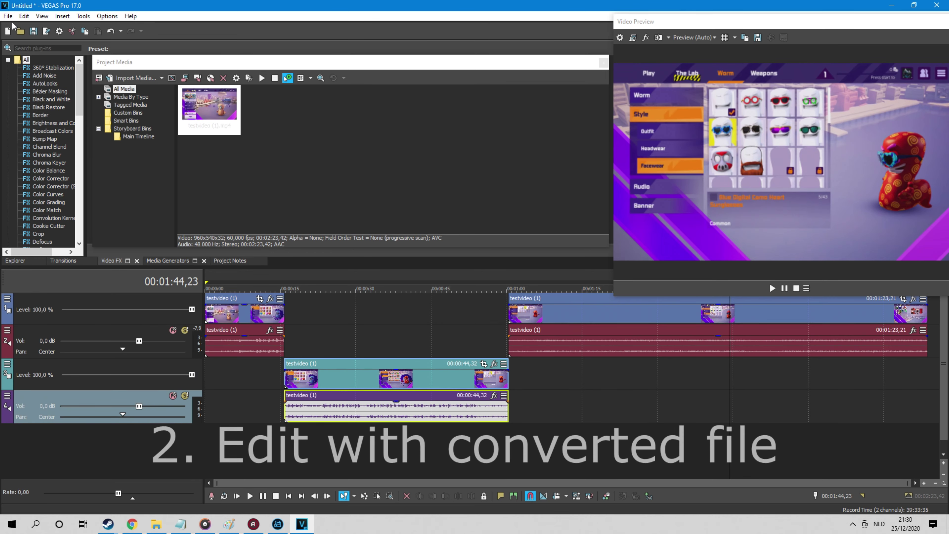
pyautogui.click(8, 16)
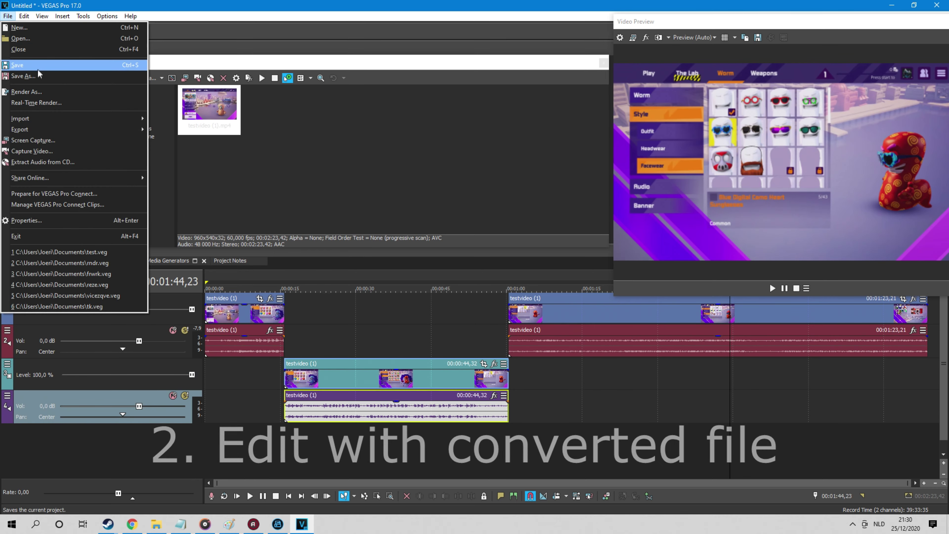
pyautogui.click(24, 76)
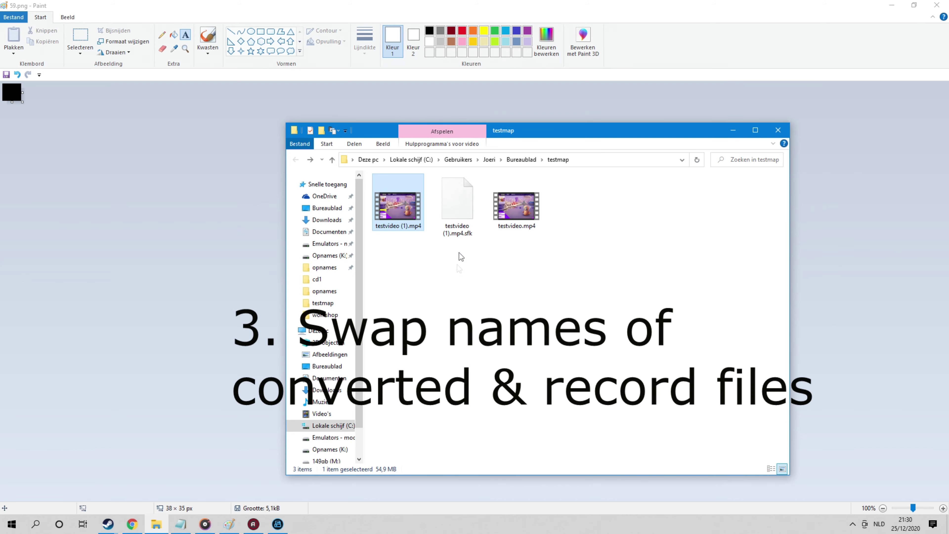
# - Rename testvideo (1).mp4 to testvideo (1)2.mp4
pyautogui.press('F2')
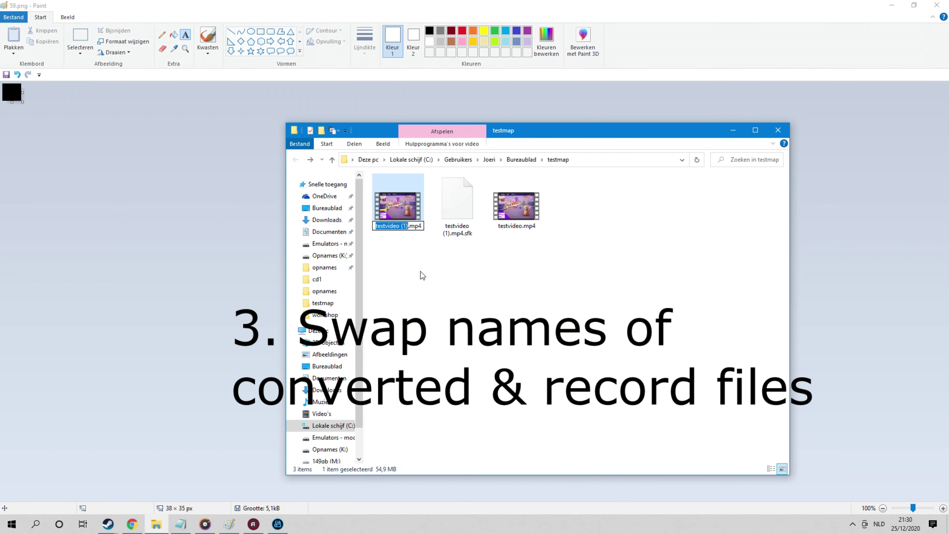
pyautogui.press('Right')
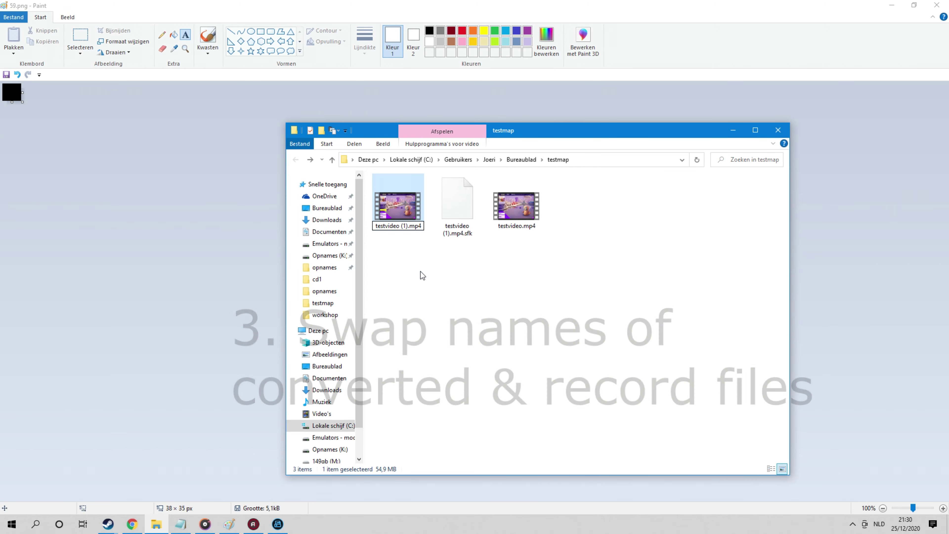
pyautogui.write('2')
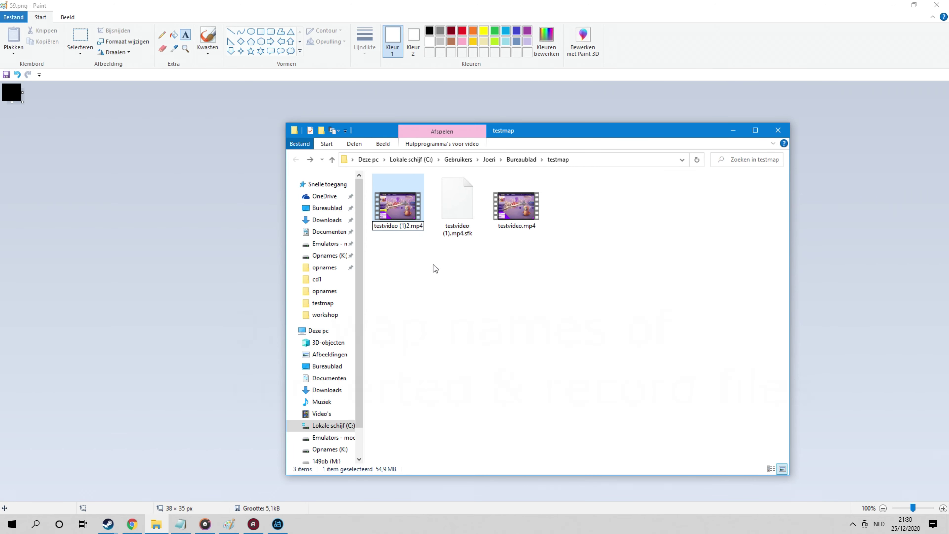
pyautogui.click(527, 227)
# - Rename testvideo.mp4 to testvideo (1).mp4
pyautogui.press('F2')
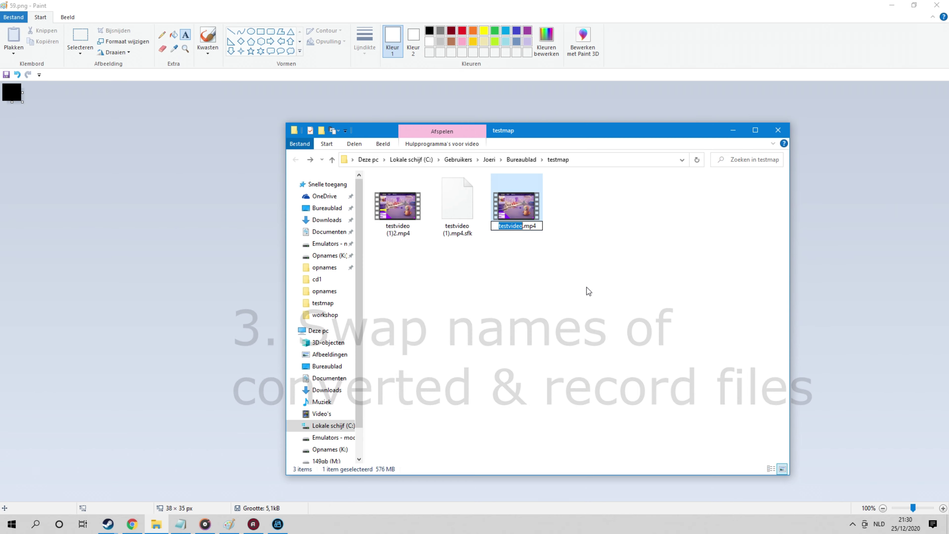
pyautogui.press('Right')
pyautogui.write('(1)')
pyautogui.click(589, 363)
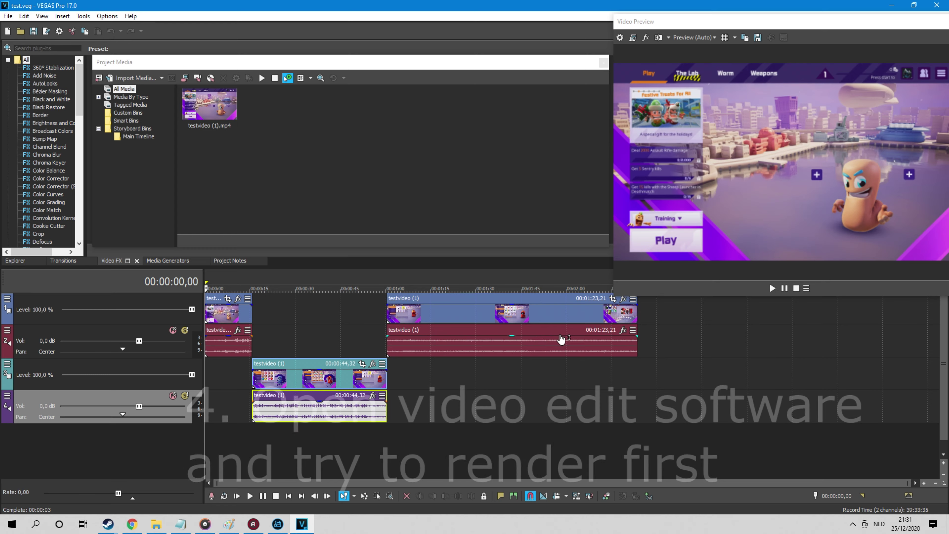
# - Select the whole timeline, try NVENC templates in Render As, then cancel without rendering
pyautogui.moveTo(635, 363); pyautogui.dragTo(91, 361)
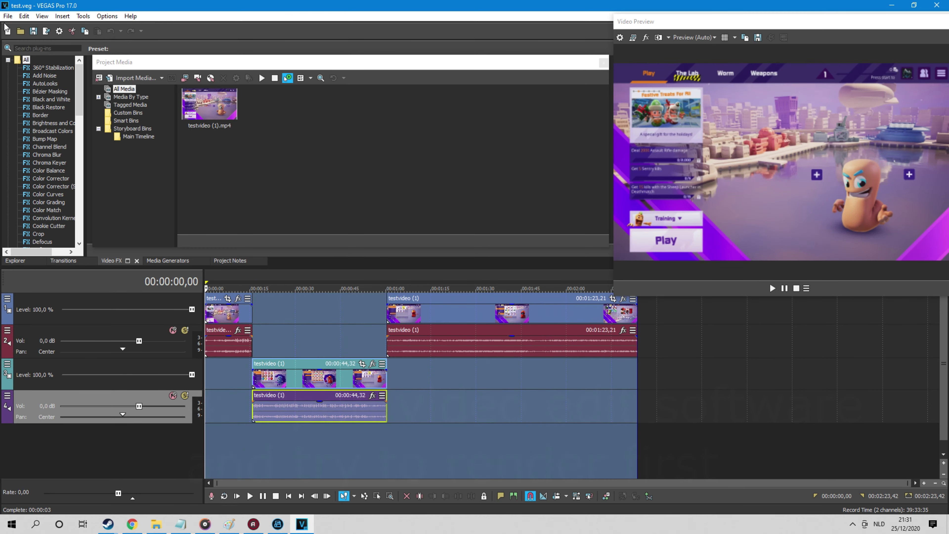
pyautogui.click(8, 17)
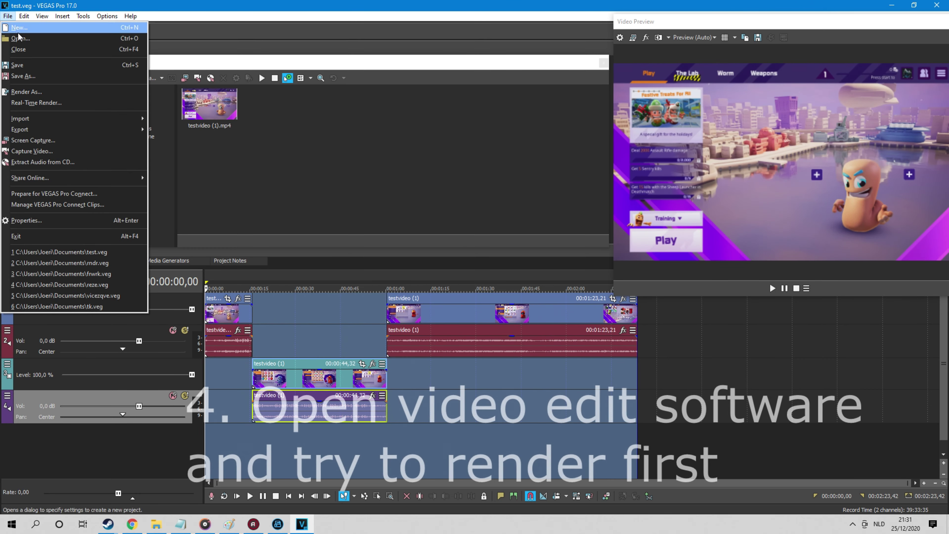
pyautogui.click(26, 92)
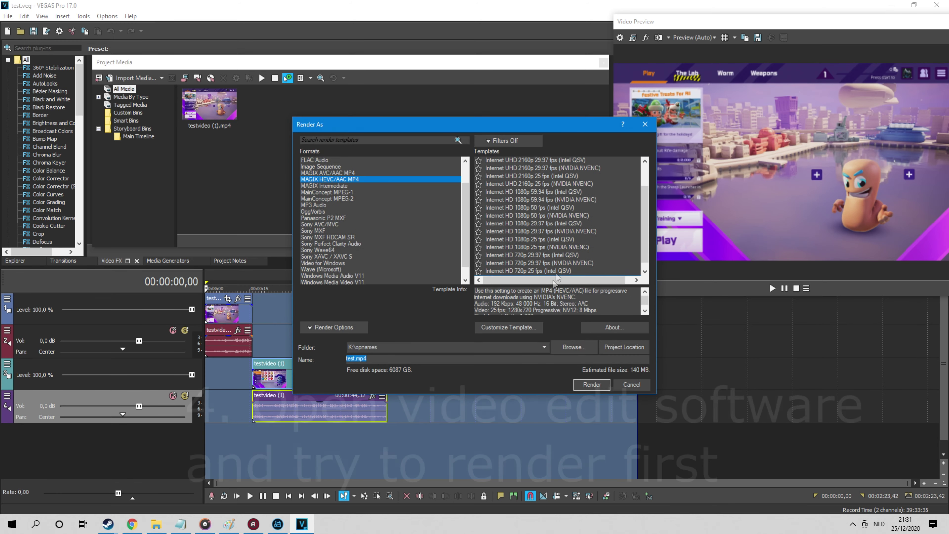
pyautogui.click(566, 215)
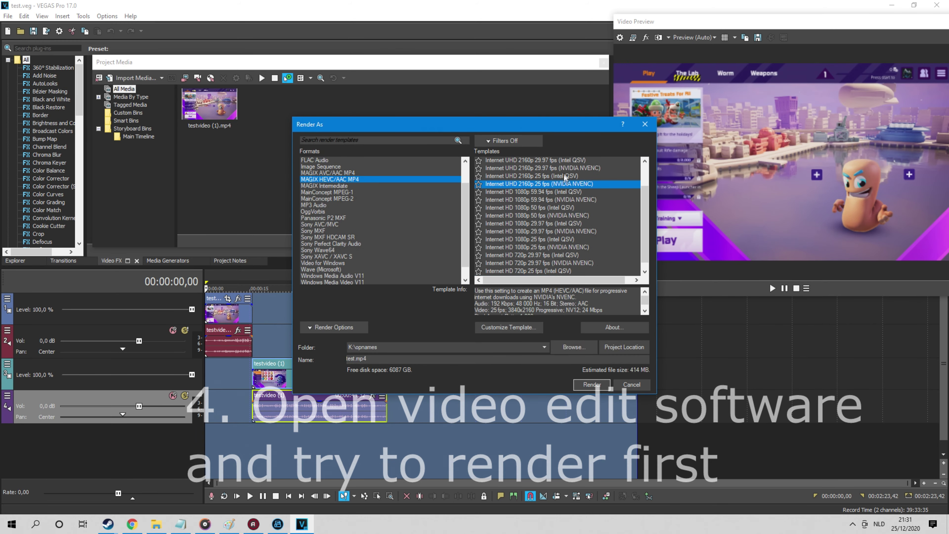
pyautogui.click(552, 216)
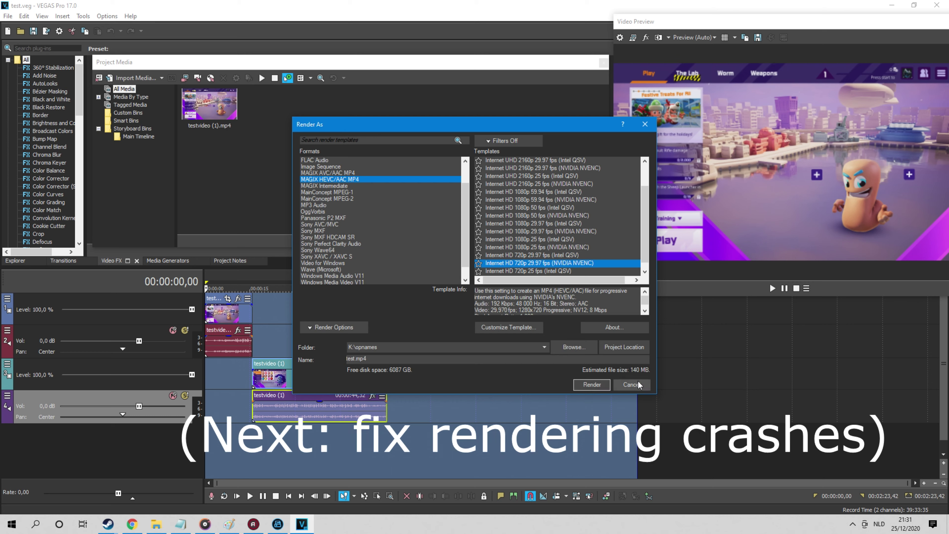
pyautogui.click(631, 384)
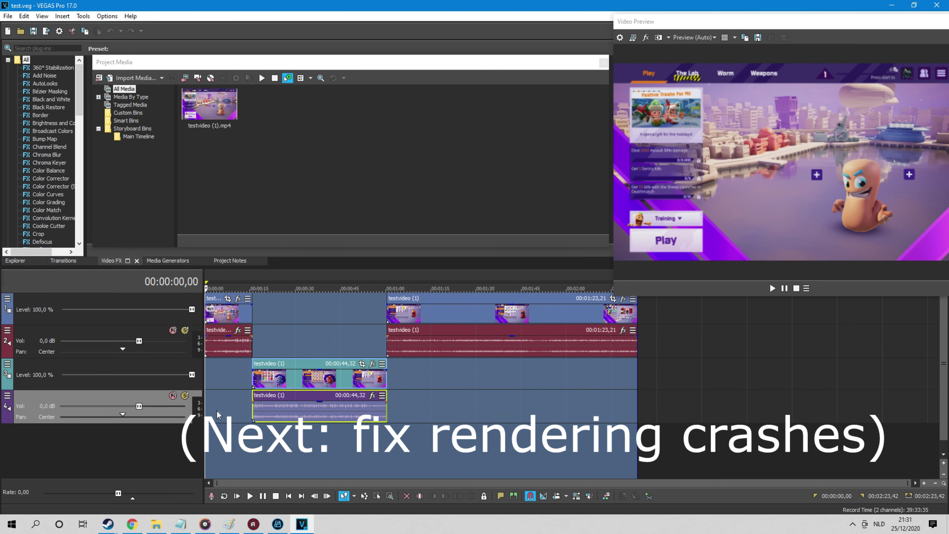
# - Split the lower-track event at 00:00:36,36 and the upper-track event at the next cut
pyautogui.click(224, 387)
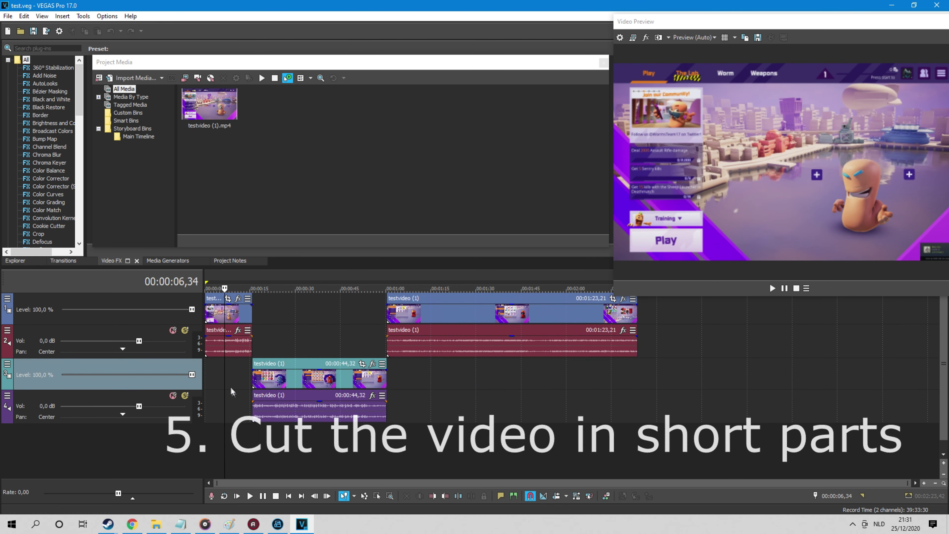
pyautogui.click(254, 433)
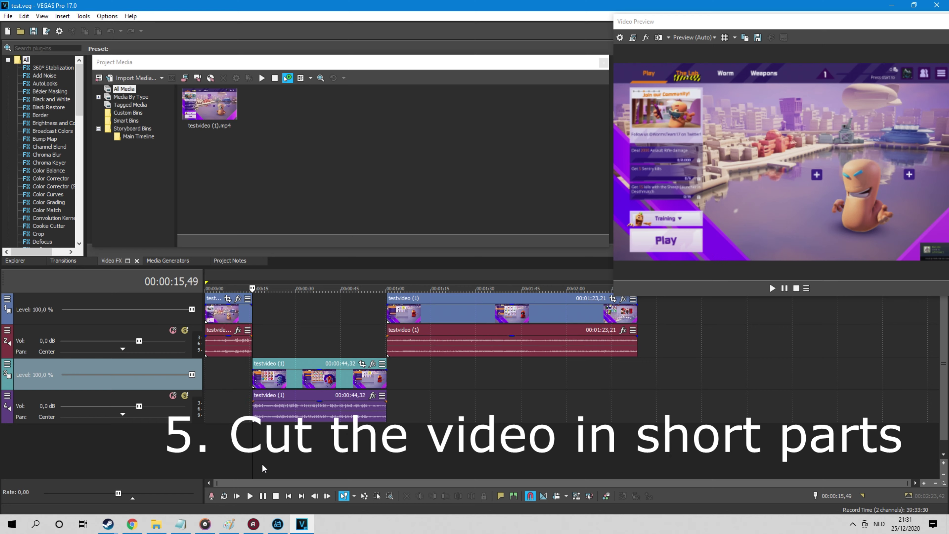
pyautogui.click(315, 433)
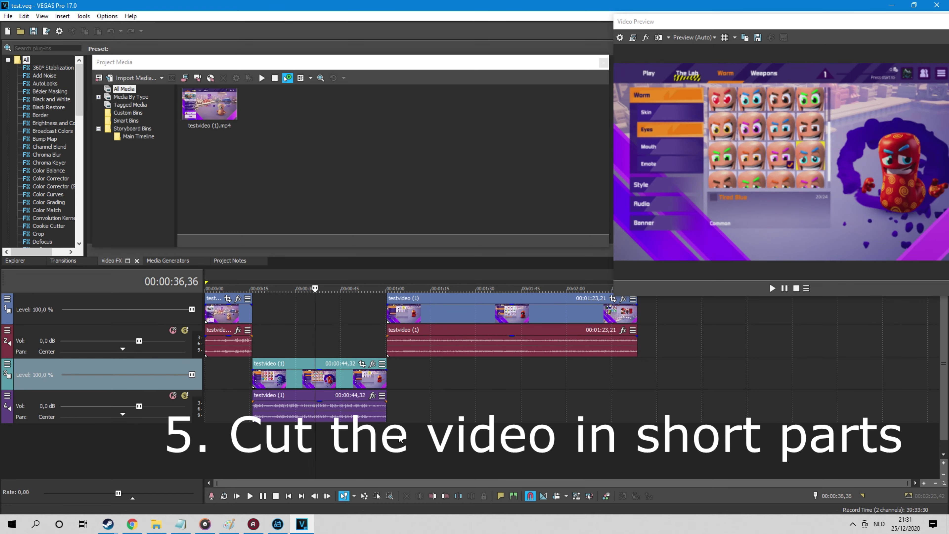
pyautogui.press('s')
pyautogui.click(443, 392)
pyautogui.press('s')
# - Cut the upper-track event at about 1:39 and once more, then open the render settings
pyautogui.click(503, 384)
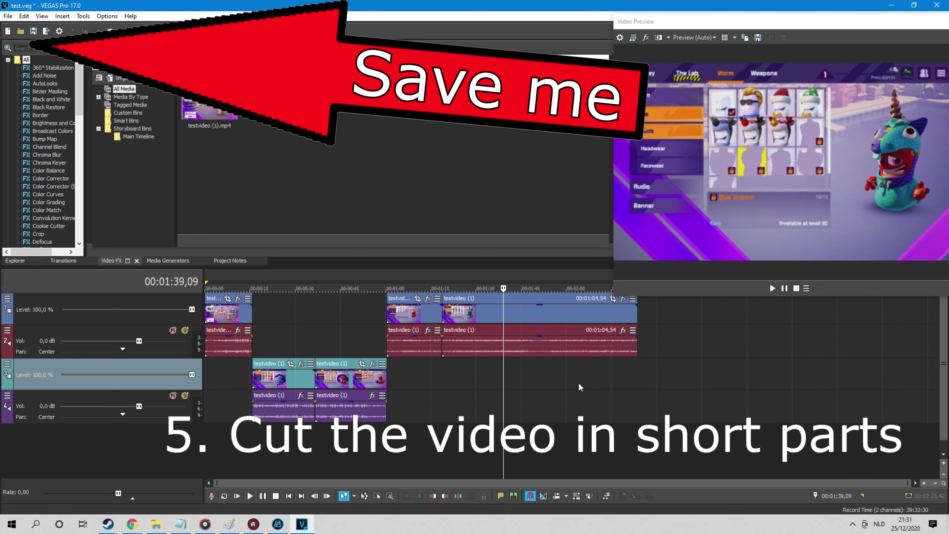
pyautogui.press('s')
pyautogui.click(573, 385)
pyautogui.press('s')
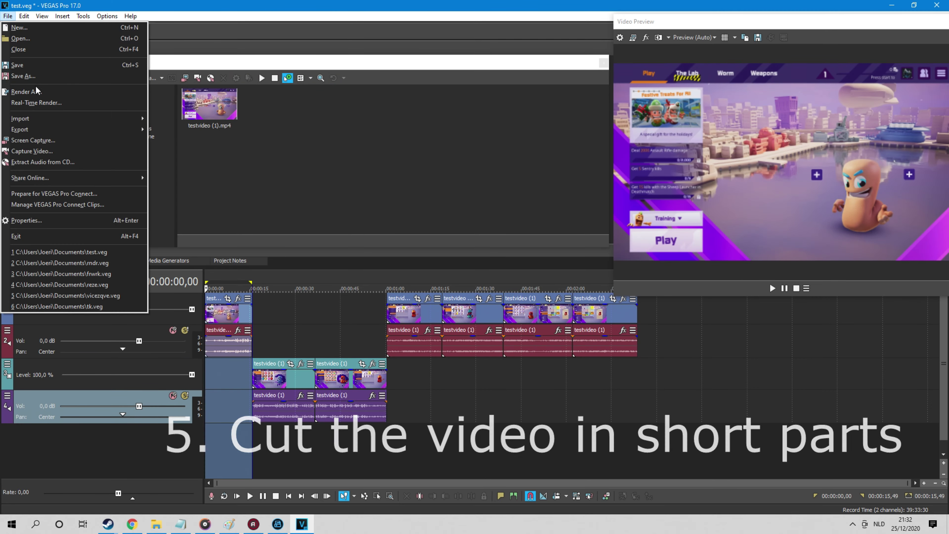
pyautogui.click(23, 123)
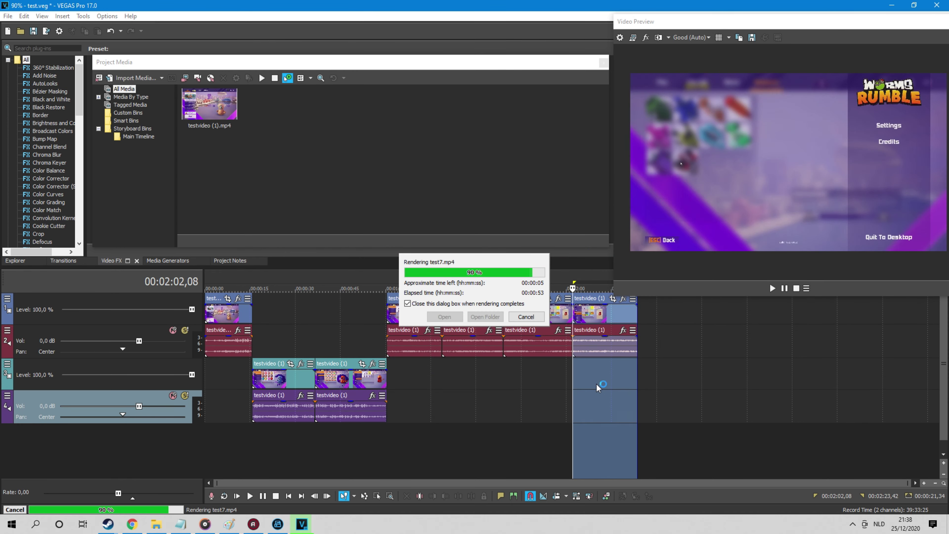
# - Place test1.mp4 at the start of the cleared timeline
pyautogui.click(668, 374)
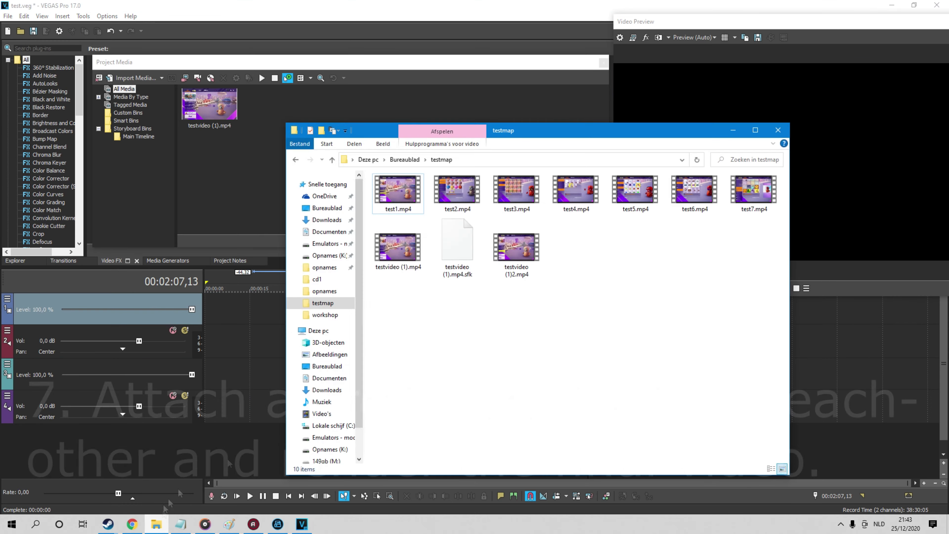
pyautogui.moveTo(551, 123); pyautogui.dragTo(762, 108)
pyautogui.moveTo(619, 170); pyautogui.dragTo(231, 314)
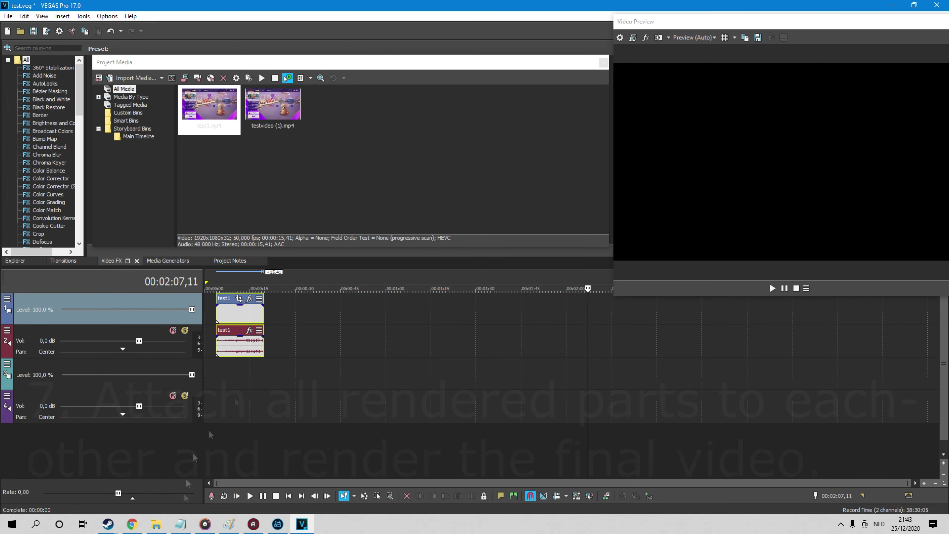
# - Add test2 through test7.mp4 after test1 on the timeline and save the project
pyautogui.click(156, 524)
pyautogui.click(740, 190)
pyautogui.keyDown('shift'); pyautogui.click(918, 190); pyautogui.keyUp('shift')
pyautogui.keyDown('ctrl'); pyautogui.click(621, 248); pyautogui.keyUp('ctrl')
pyautogui.moveTo(621, 249); pyautogui.dragTo(271, 328)
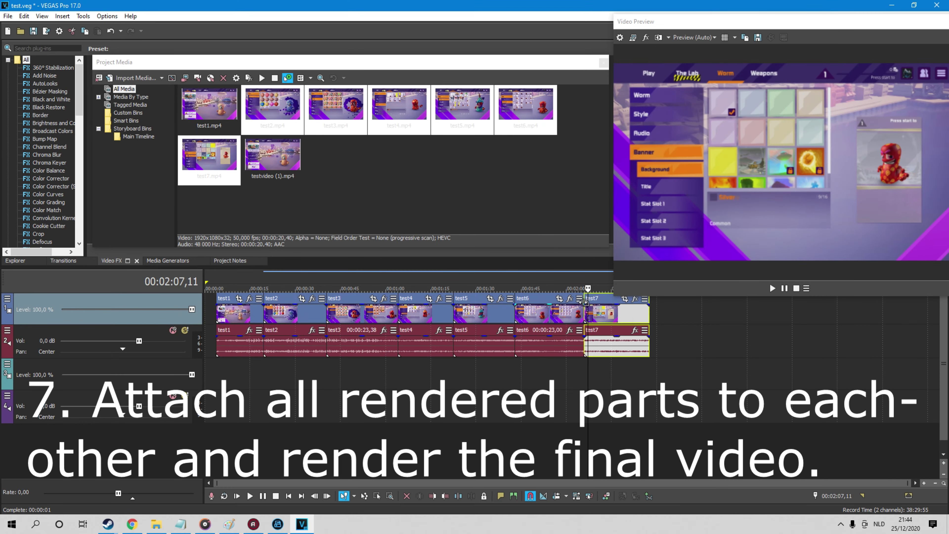
pyautogui.moveTo(648, 385); pyautogui.dragTo(250, 385)
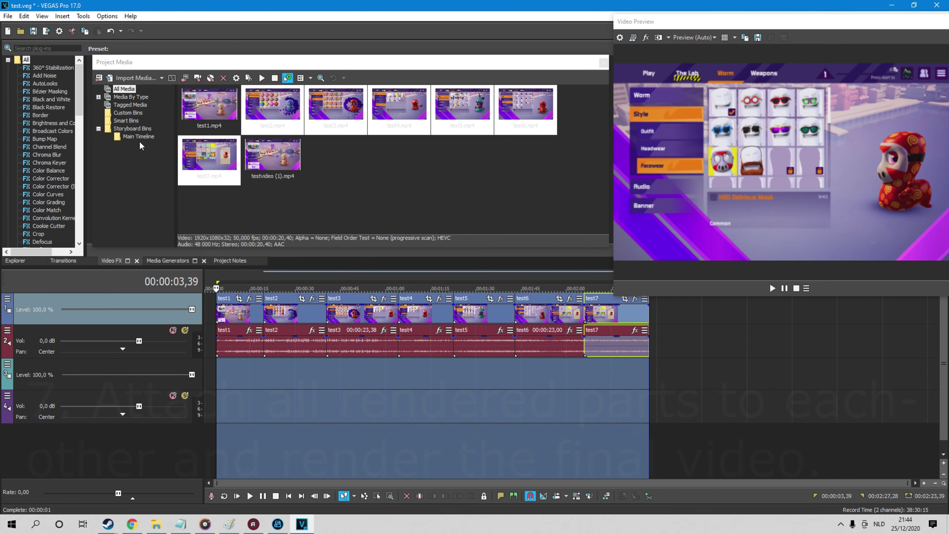
pyautogui.click(31, 33)
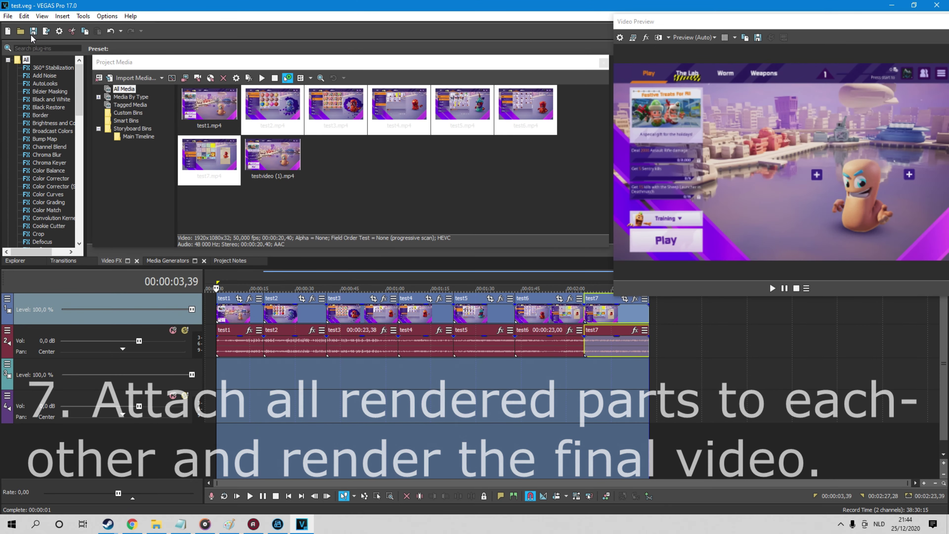
# - Render the joined timeline to K:\test.mp4 with the Internet HD 1080p 50 fps NVENC template
pyautogui.click(12, 19)
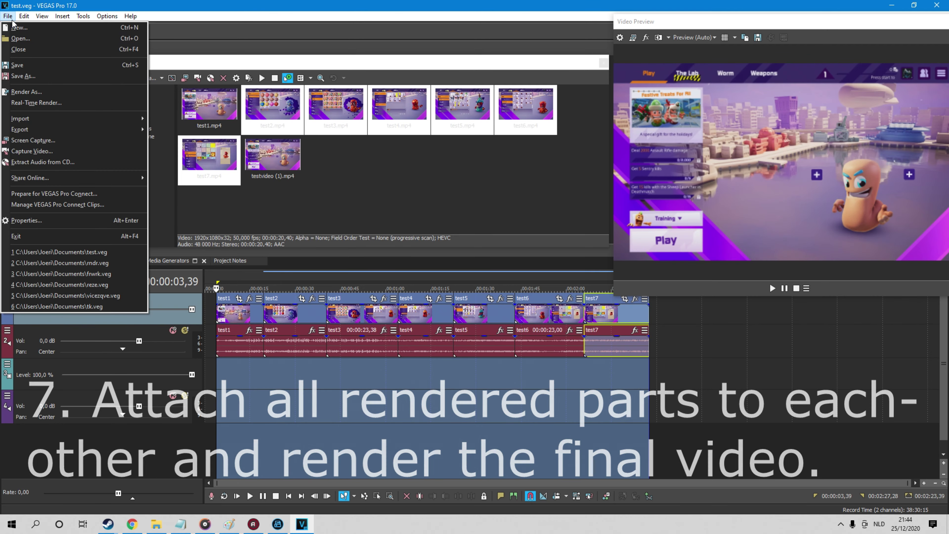
pyautogui.click(10, 93)
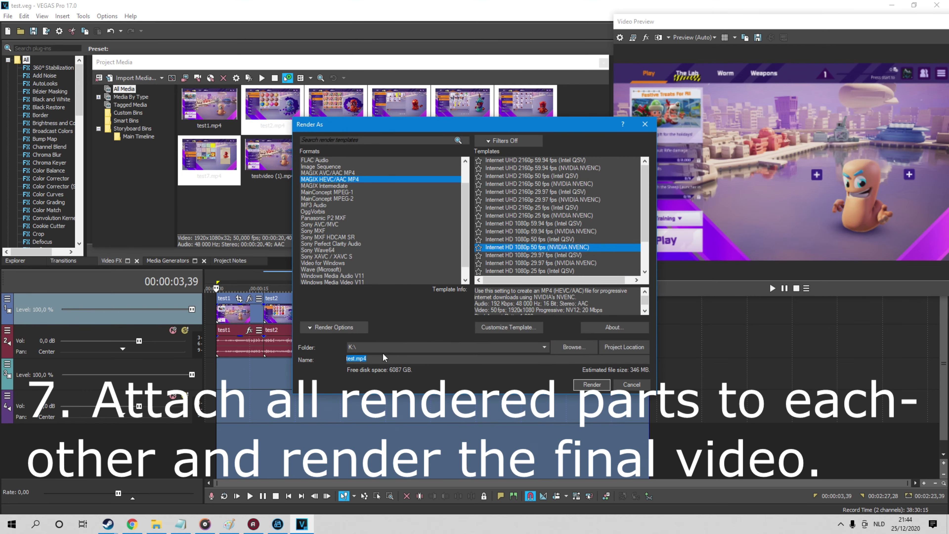
pyautogui.click(600, 383)
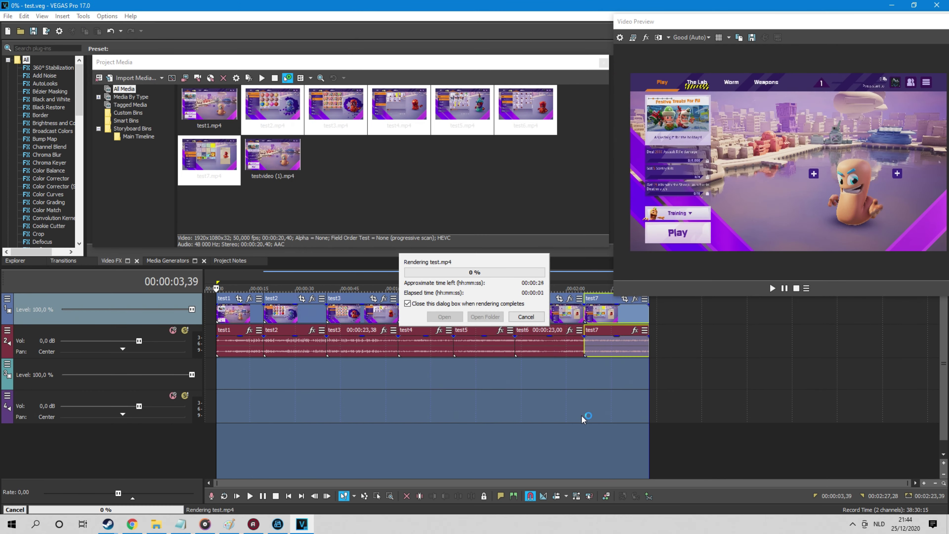